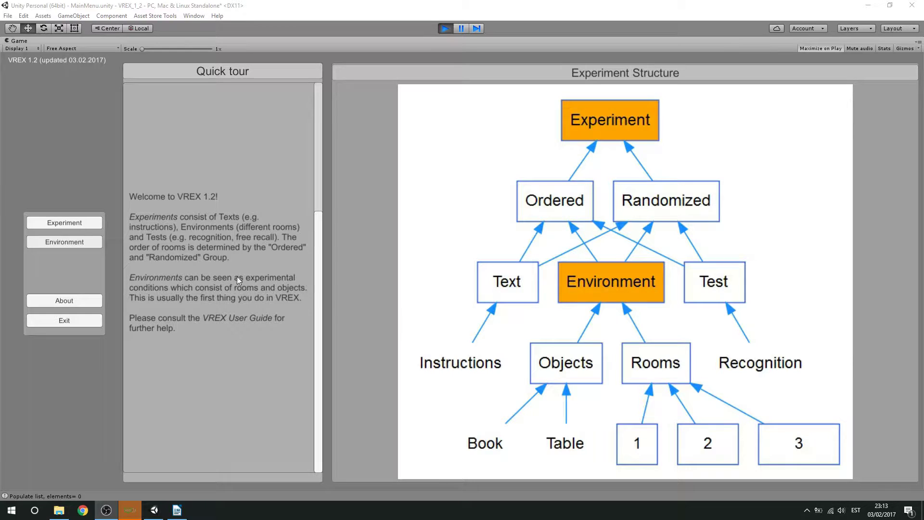
- Start a new environment from the Environment list to open the room builder
click(85, 244)
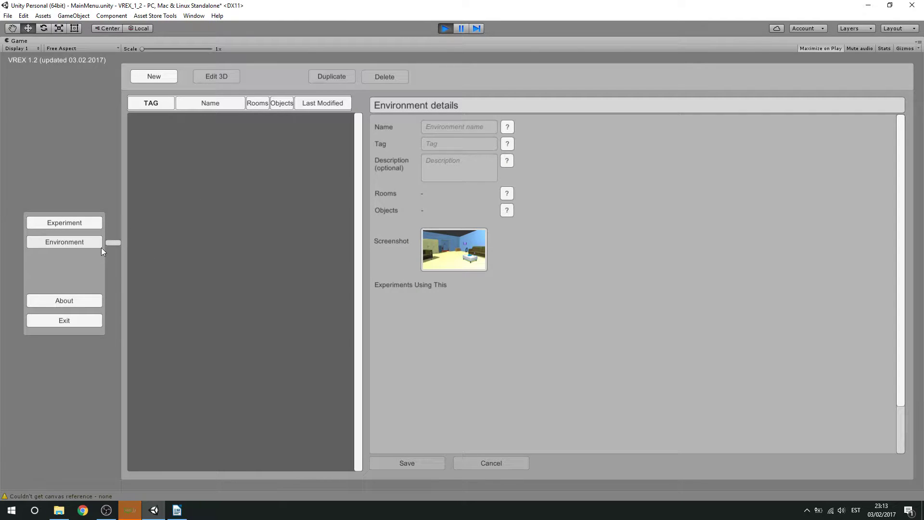
click(155, 77)
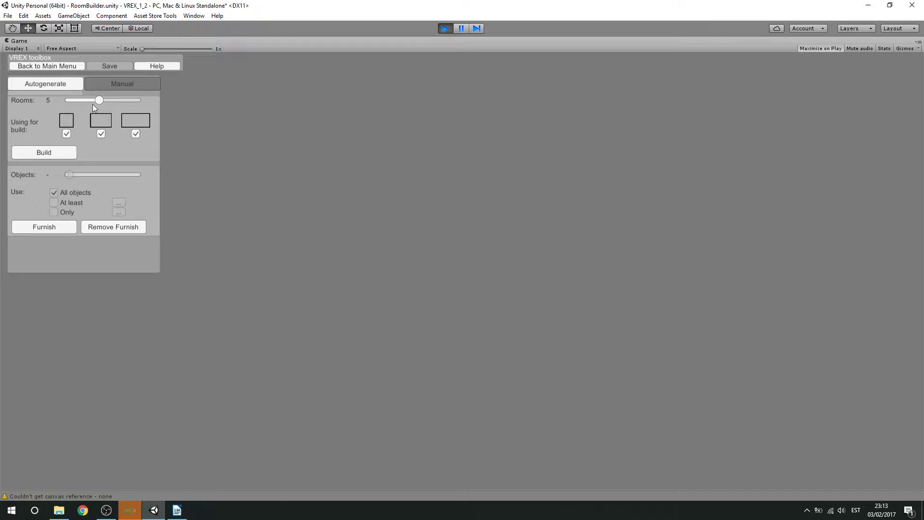
- Drag the Rooms slider to 5 for autogeneration
drag(71, 102, 112, 103)
- Build several five-room layouts, then raise Rooms and build seven-room layouts
click(51, 152)
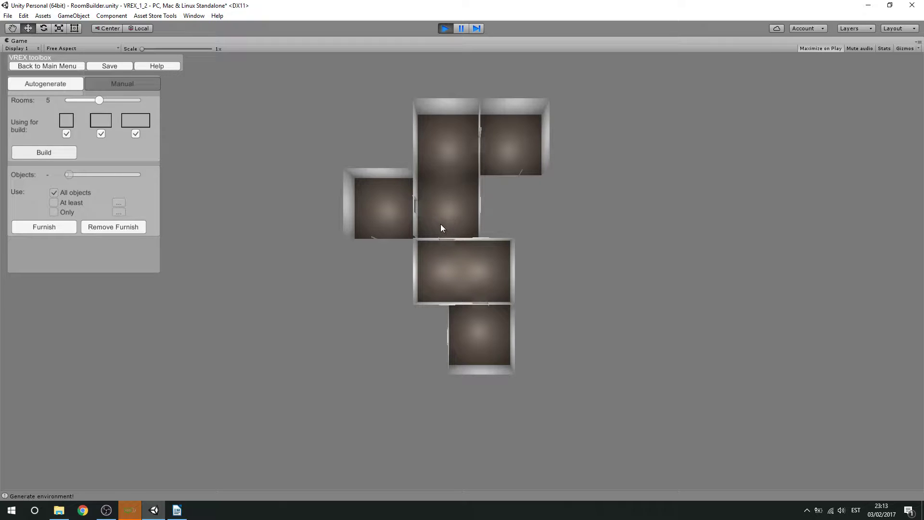
click(58, 153)
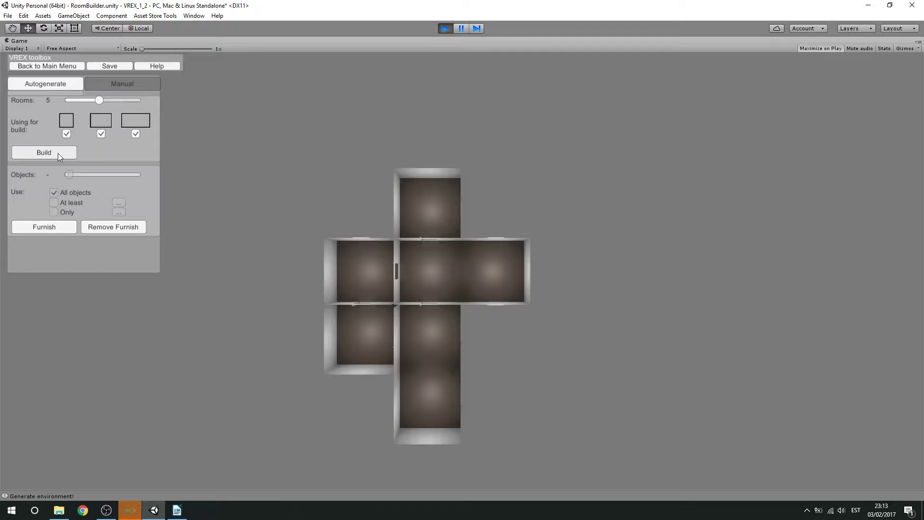
click(58, 153)
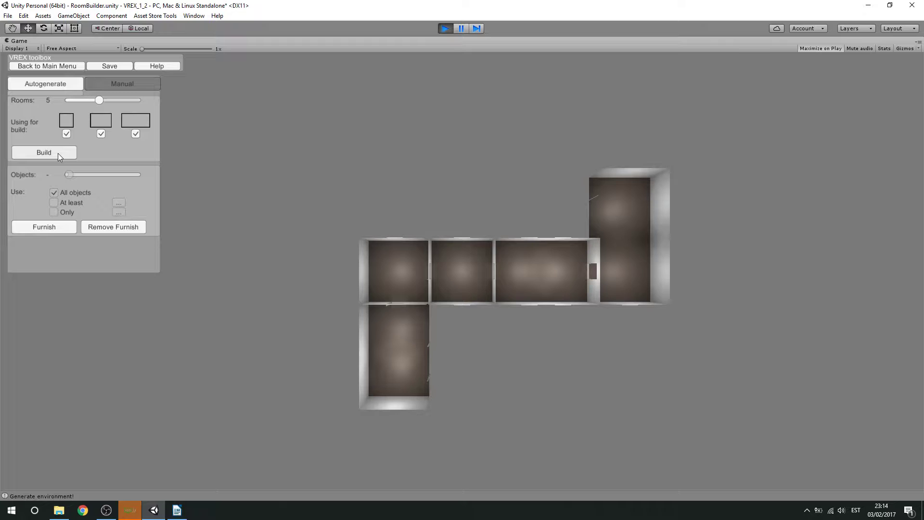
click(58, 153)
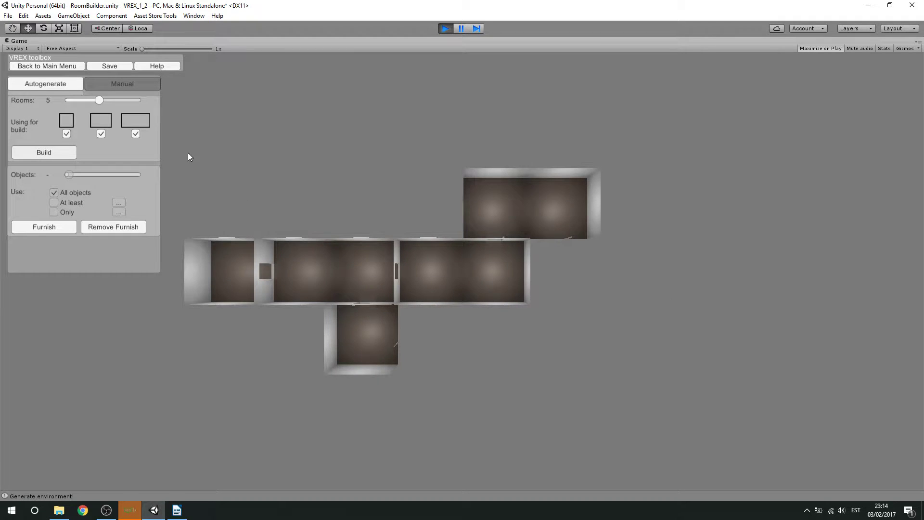
drag(100, 100, 108, 101)
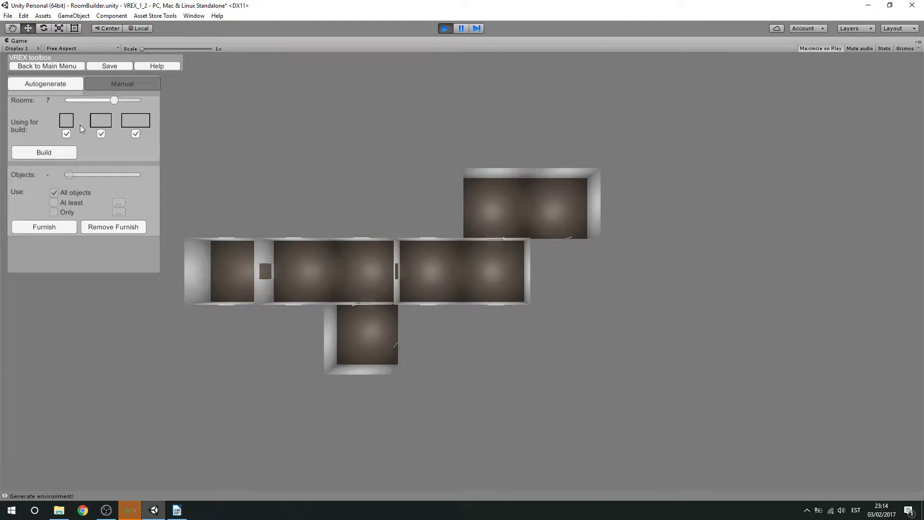
click(53, 153)
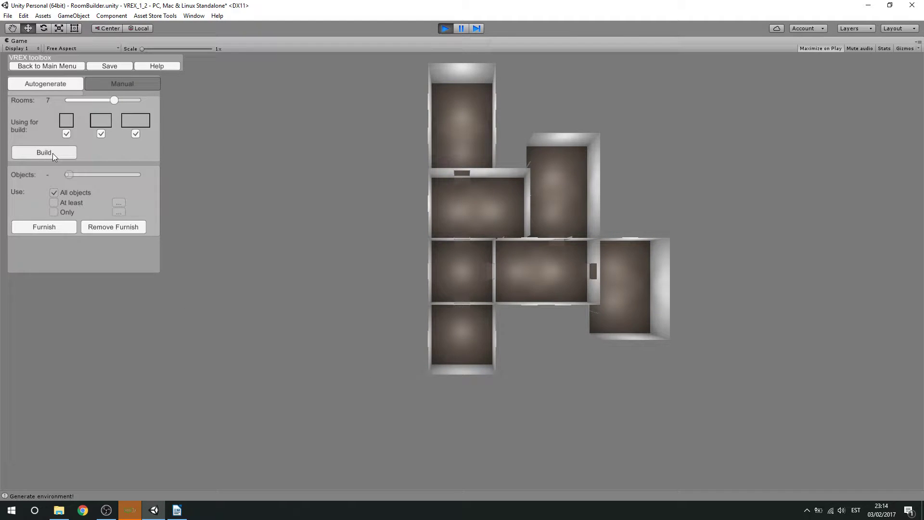
click(53, 153)
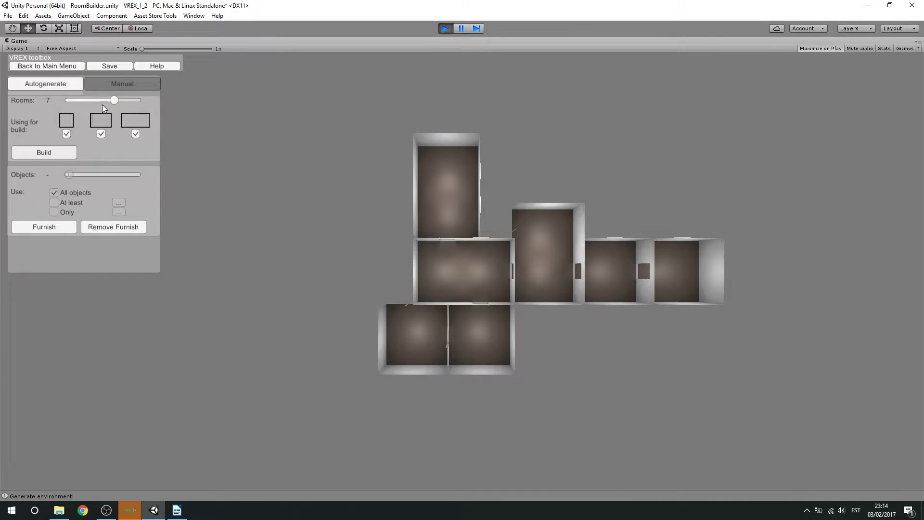
- Lower Rooms to 2, build a smaller layout, and switch to Manual building
drag(111, 102, 84, 102)
click(53, 152)
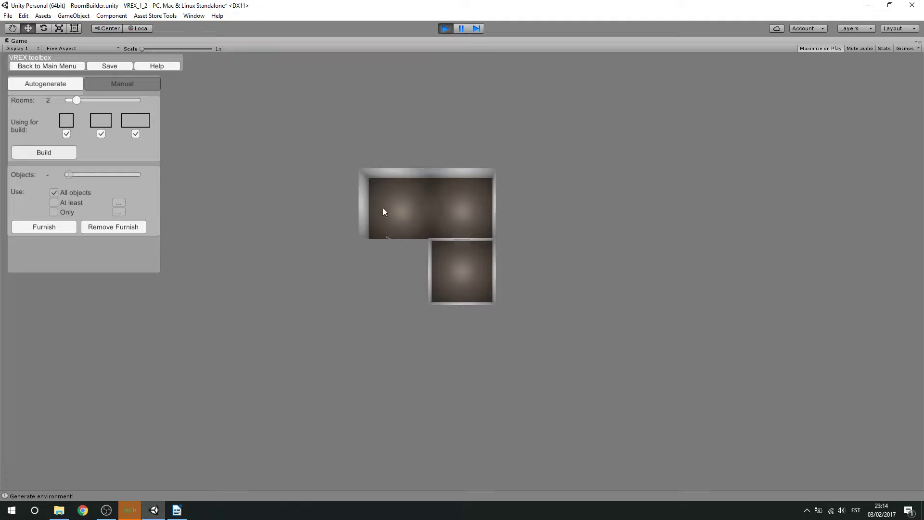
click(130, 85)
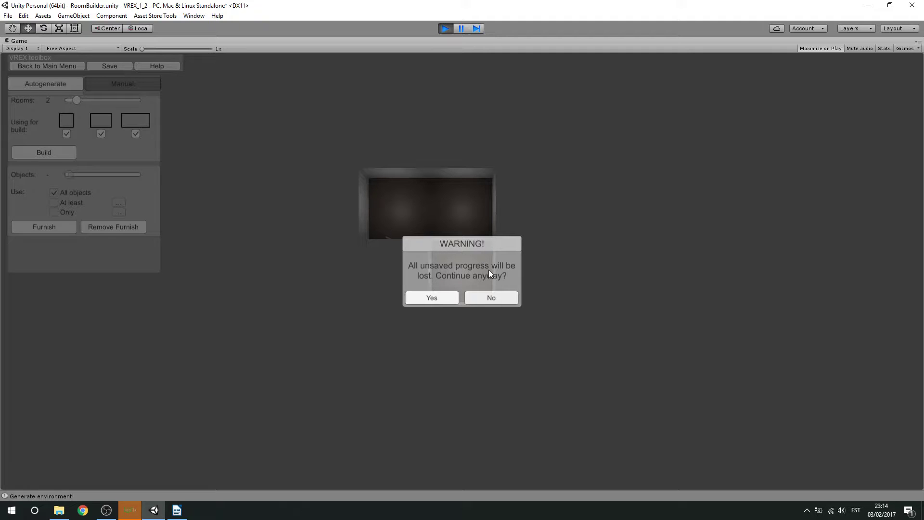
- Confirm discarding the unsaved generated layout to enter manual construction
click(444, 299)
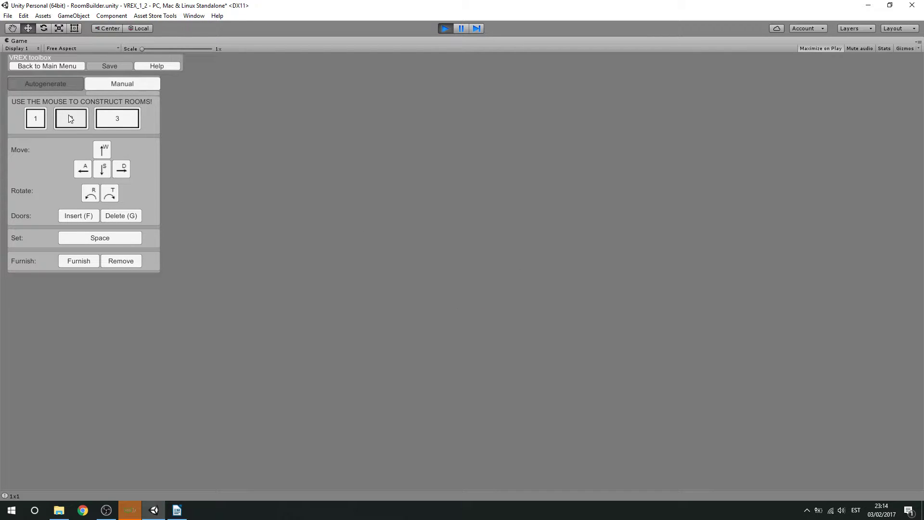
- Place the wide largest-shape room and a tall room beside it
click(119, 123)
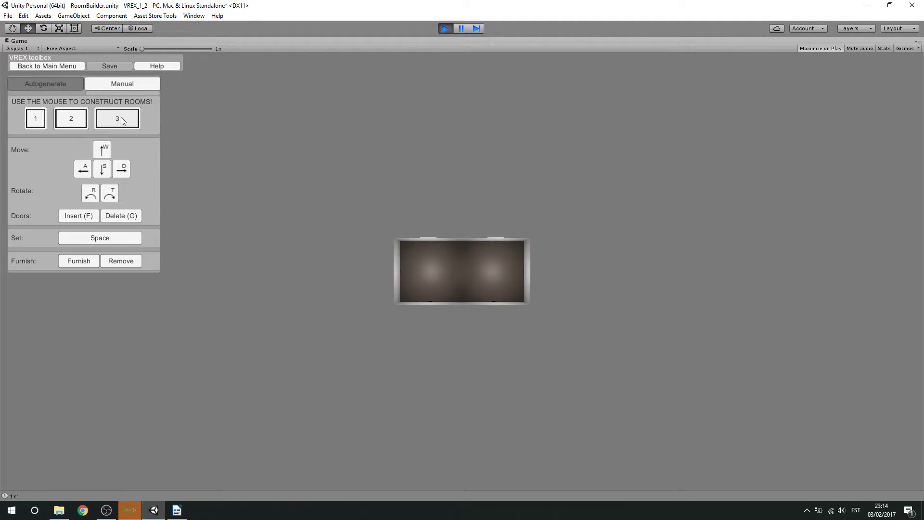
click(105, 239)
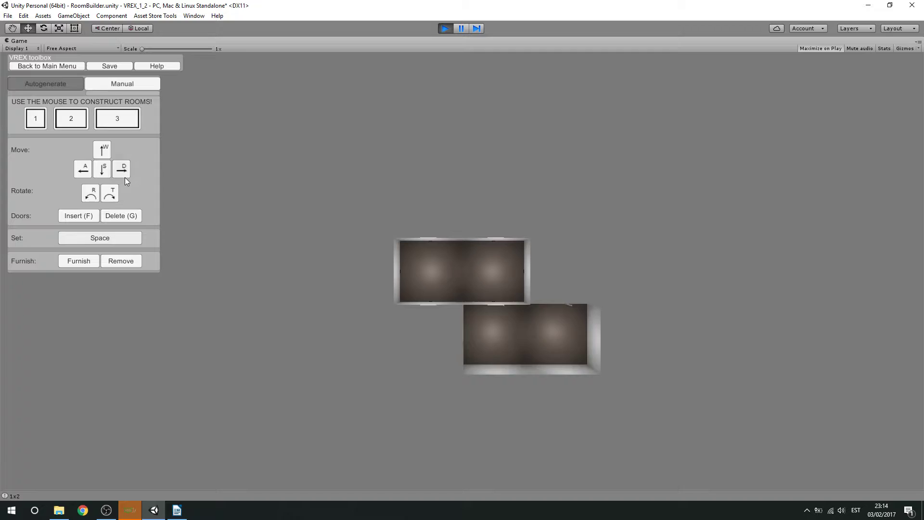
click(84, 172)
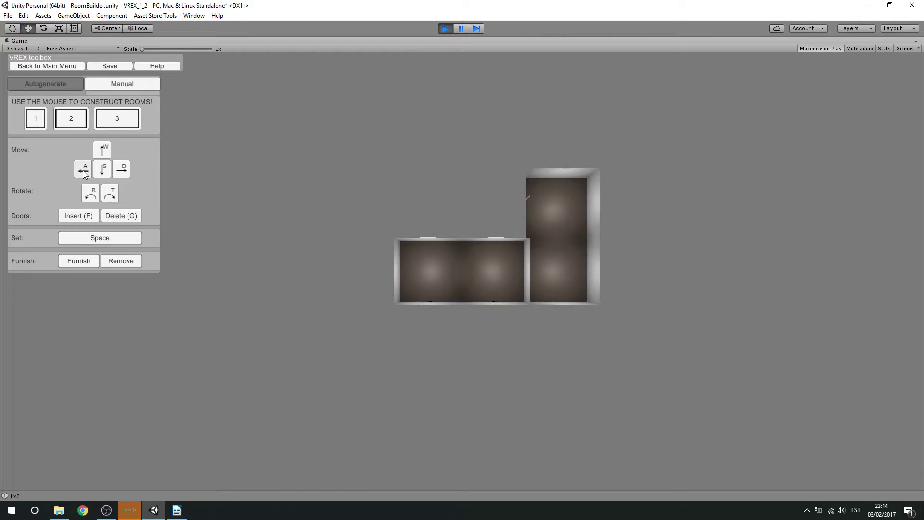
click(120, 239)
- Place an upright tall room on the left and a single-cell room below the wide room
key(a)
key(r)
key(a)
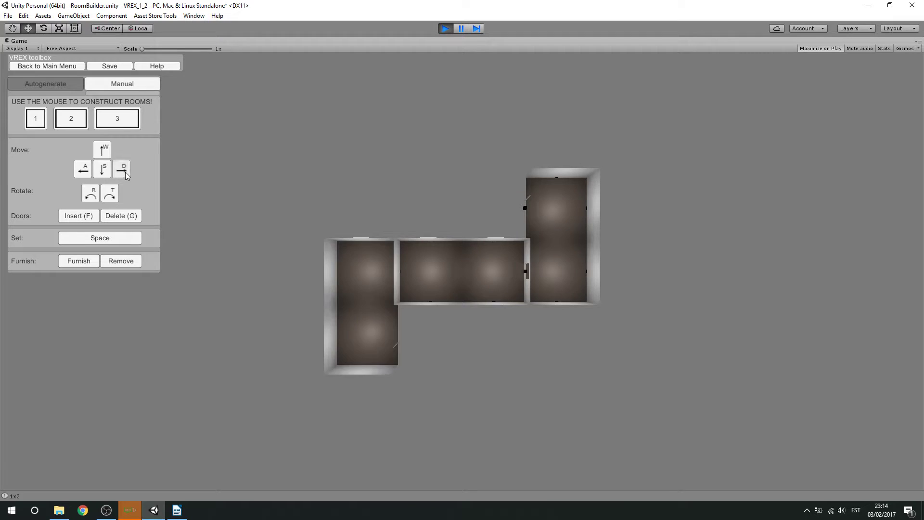
click(111, 236)
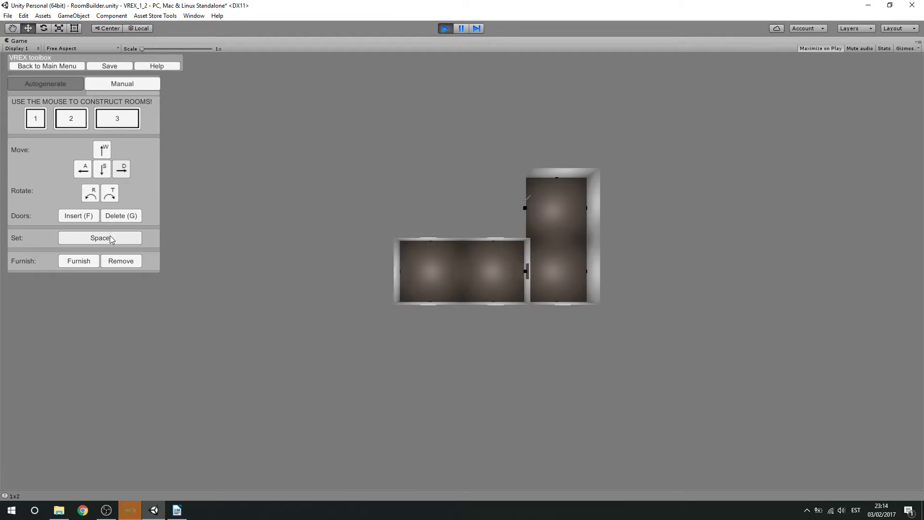
click(69, 123)
click(30, 124)
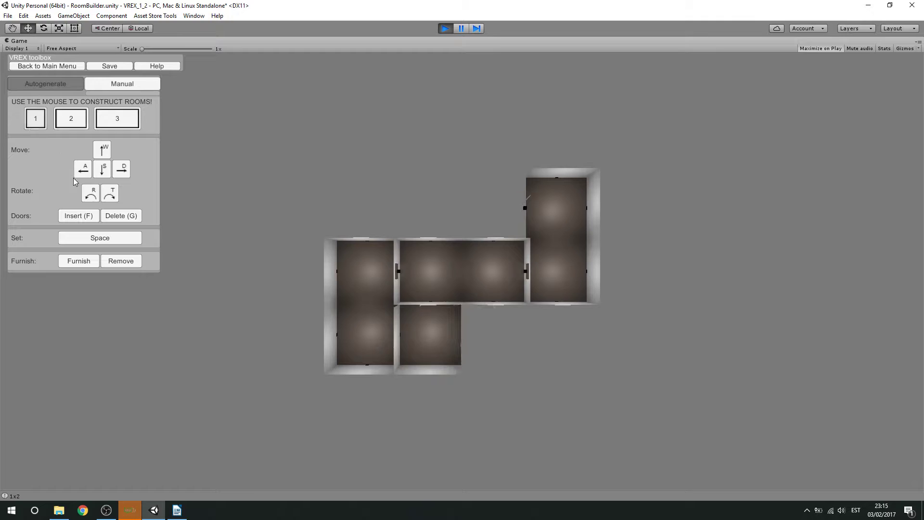
click(121, 240)
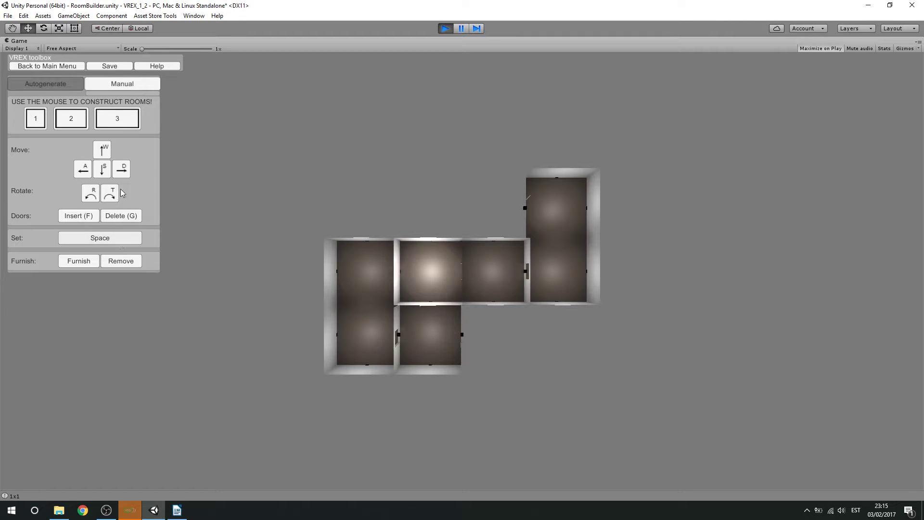
- Add single-cell rooms below the small room, at the far left, and under the right tall room
click(122, 171)
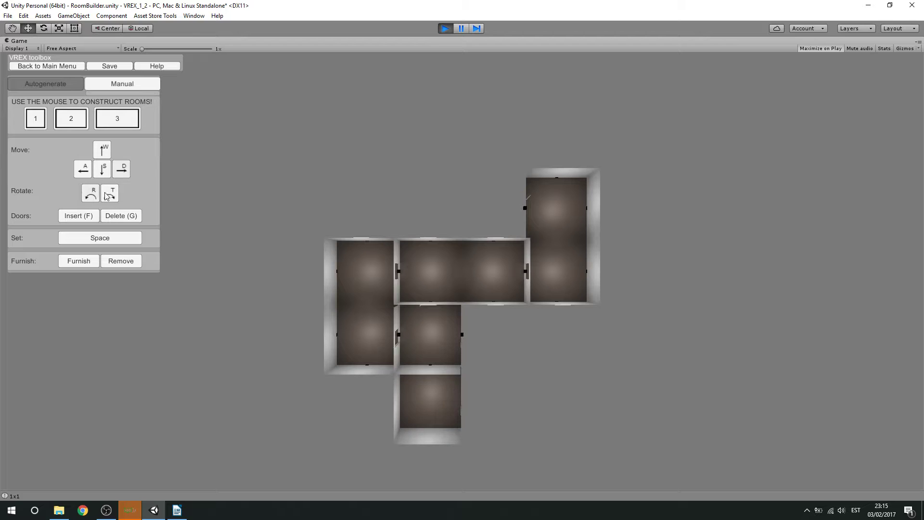
click(104, 238)
key(space)
click(121, 172)
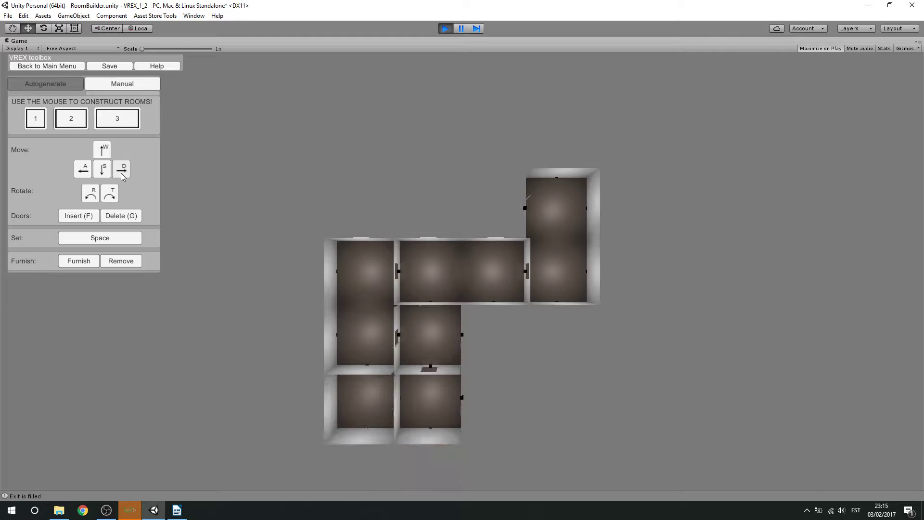
click(121, 172)
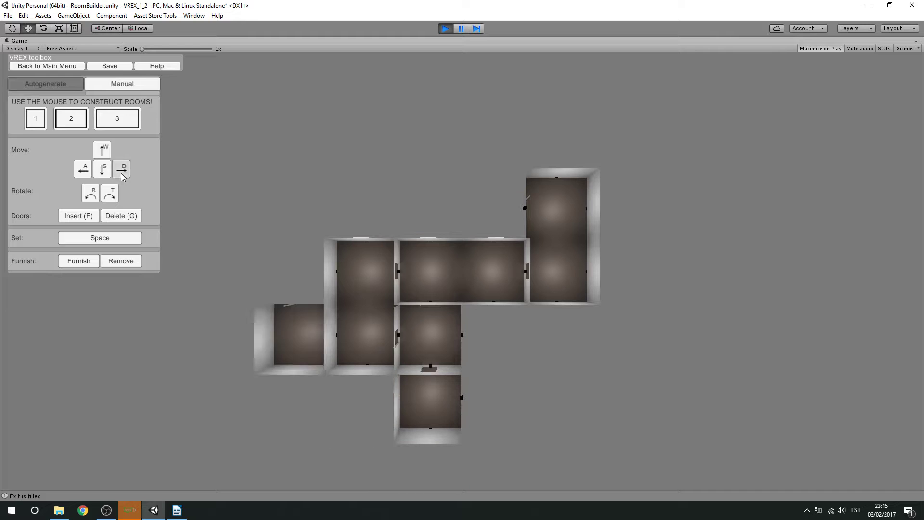
click(95, 236)
click(85, 172)
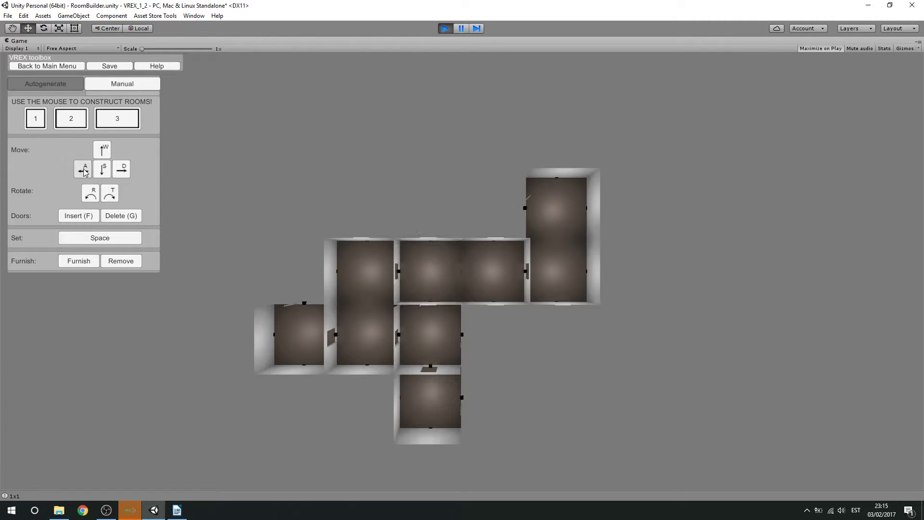
click(99, 238)
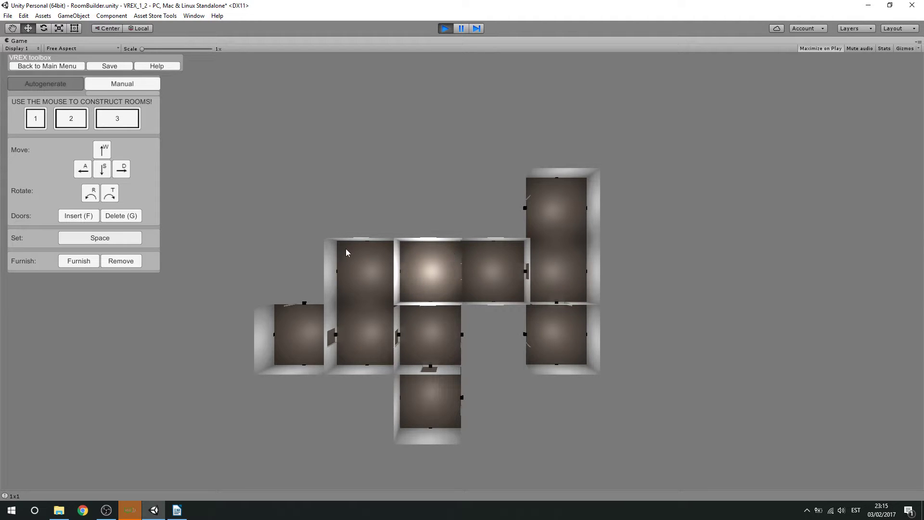
- Furnish all rooms, then re-randomise the furniture twice
click(79, 265)
click(81, 265)
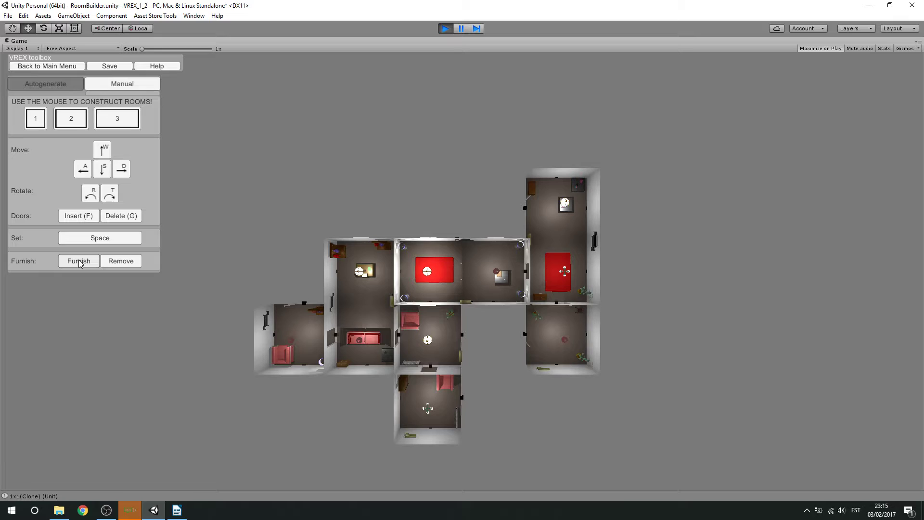
click(79, 262)
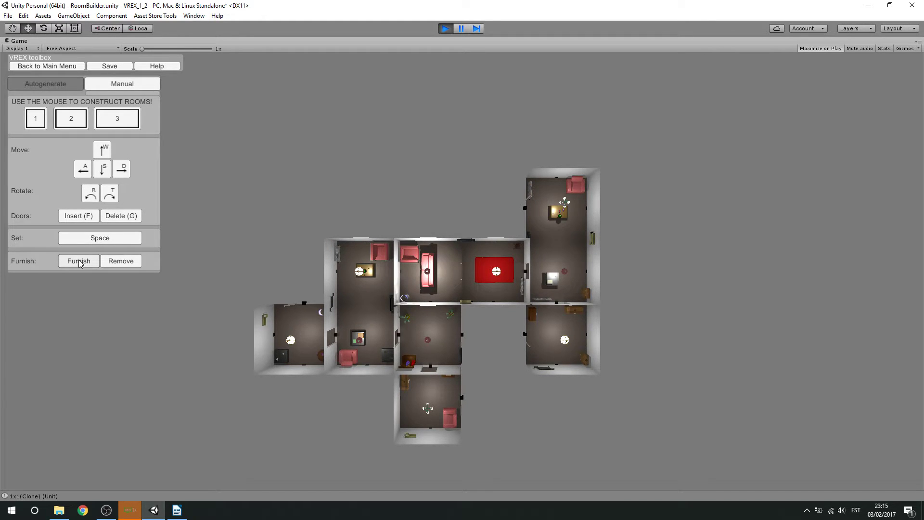
click(79, 261)
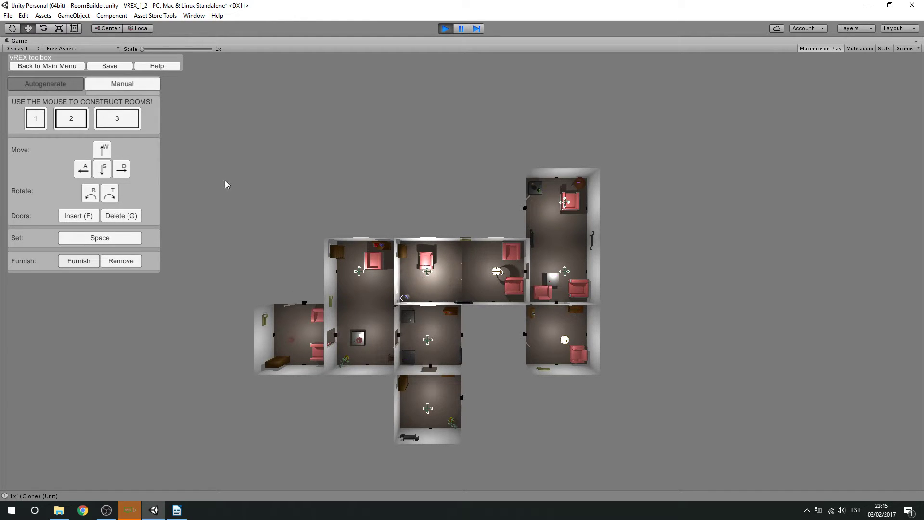
- Enter Room1 as the environment name and R1 as the tag in the save form
click(116, 65)
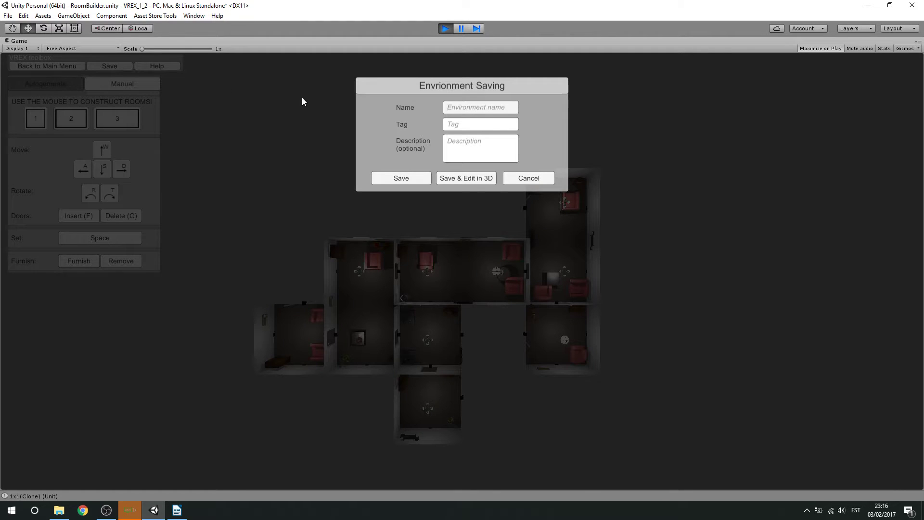
click(505, 109)
text(Room1)
click(486, 121)
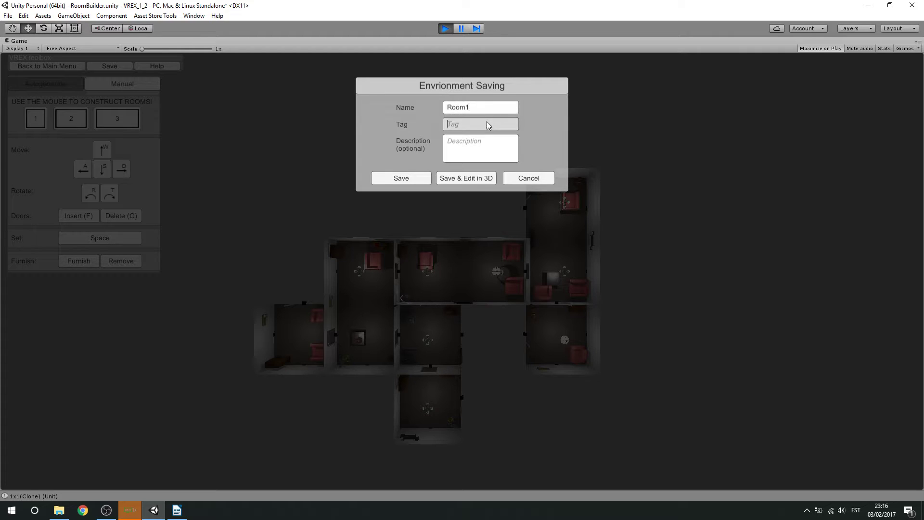
text(R1)
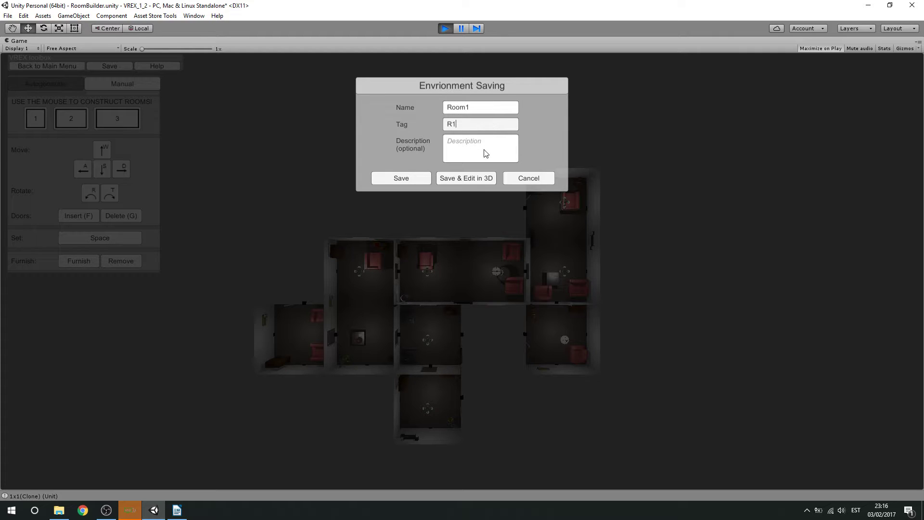
- Save Room1, then autogenerate a side-by-side two-room layout and furnish it
click(409, 178)
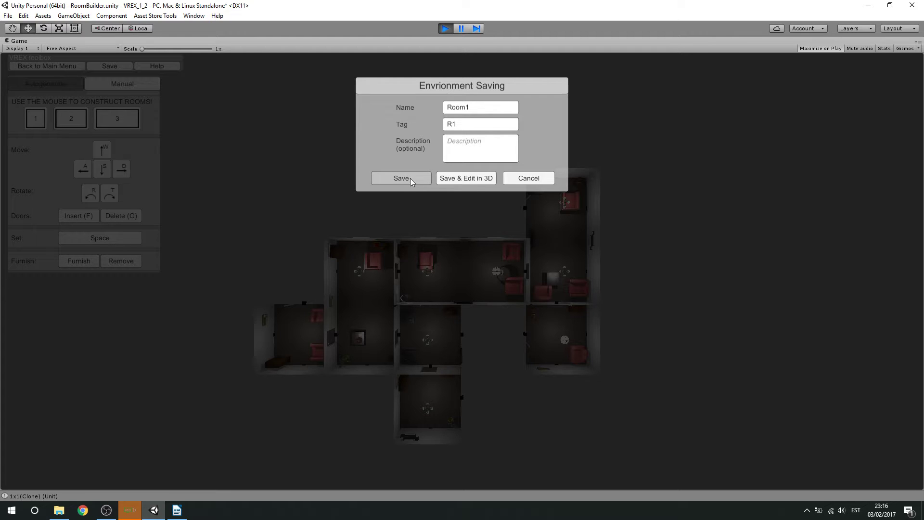
click(410, 179)
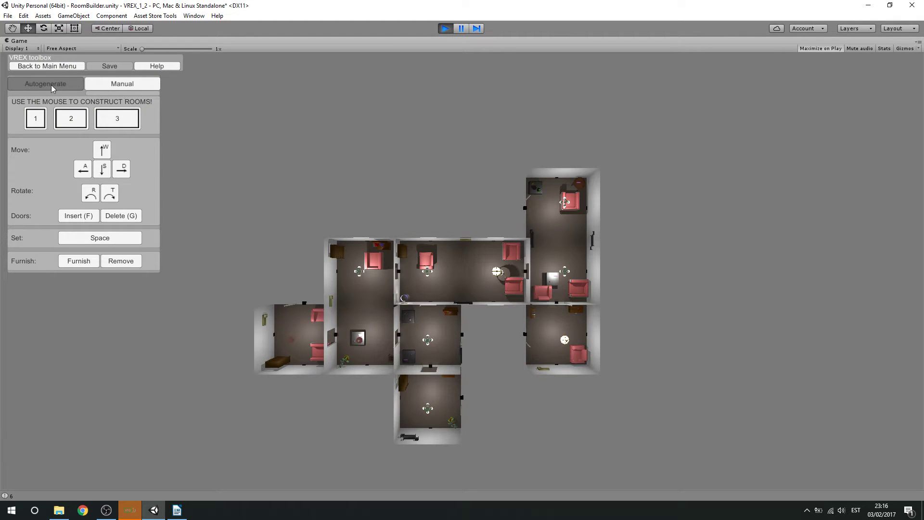
click(53, 85)
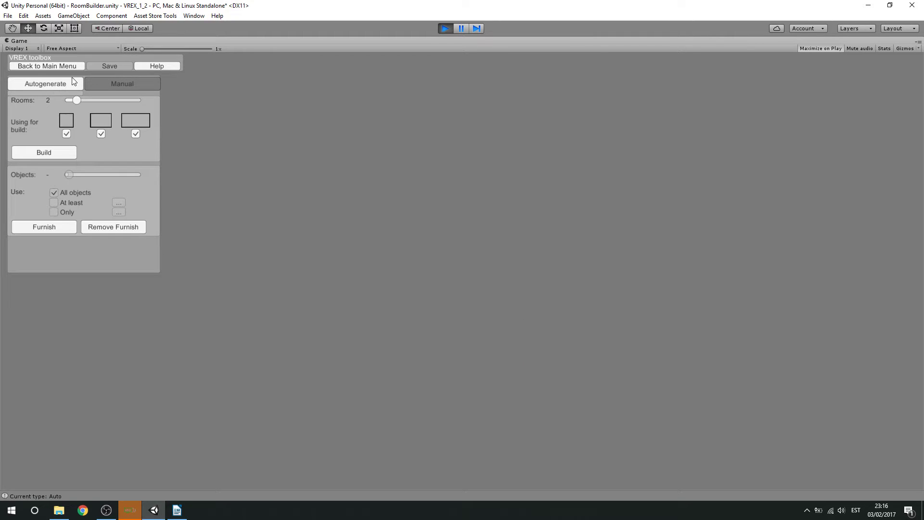
click(28, 152)
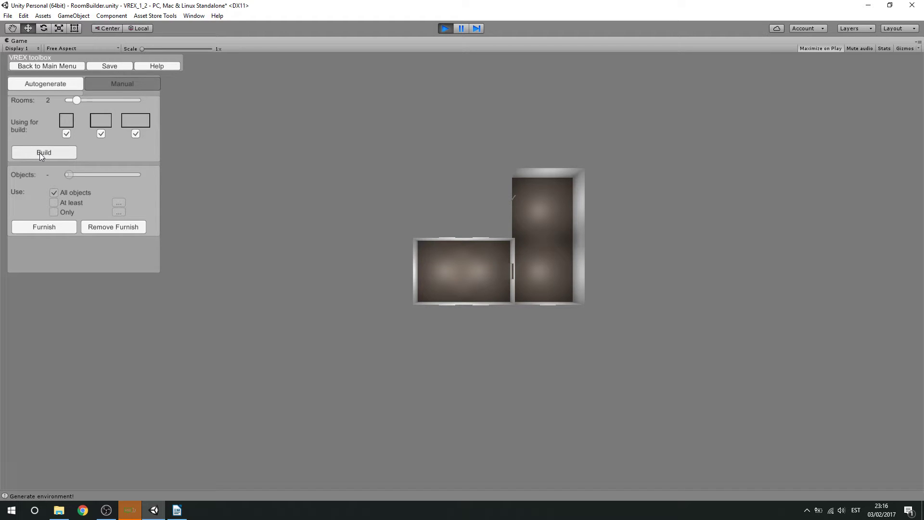
click(40, 152)
click(36, 153)
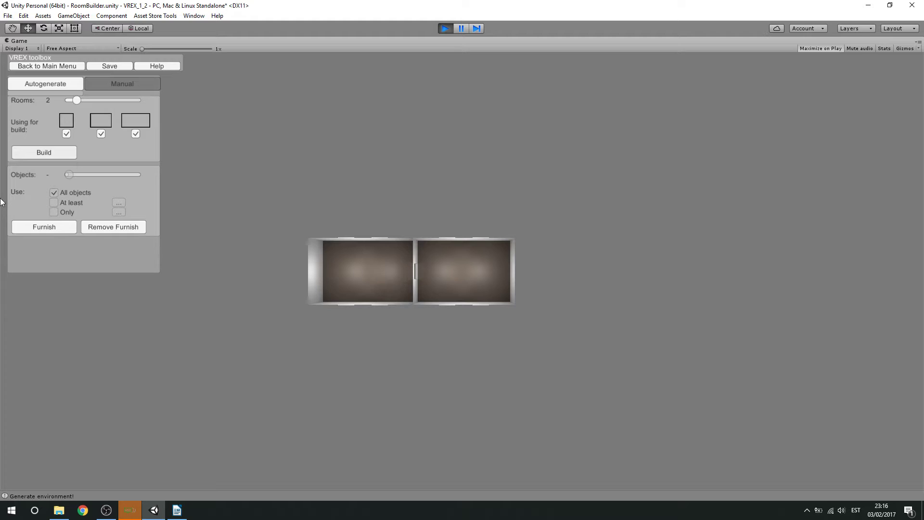
click(50, 229)
click(42, 227)
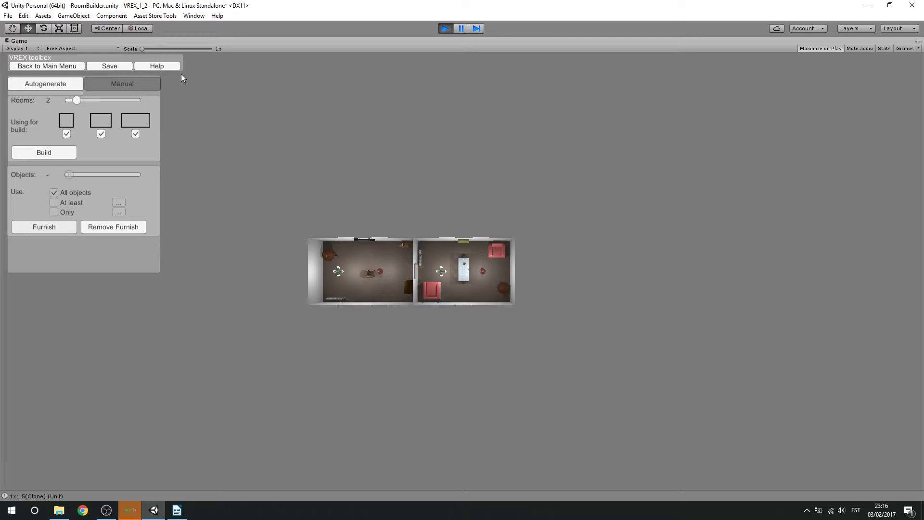
- Save the new layout as Room2 with tag R2 using Save & Edit in 3D
click(110, 66)
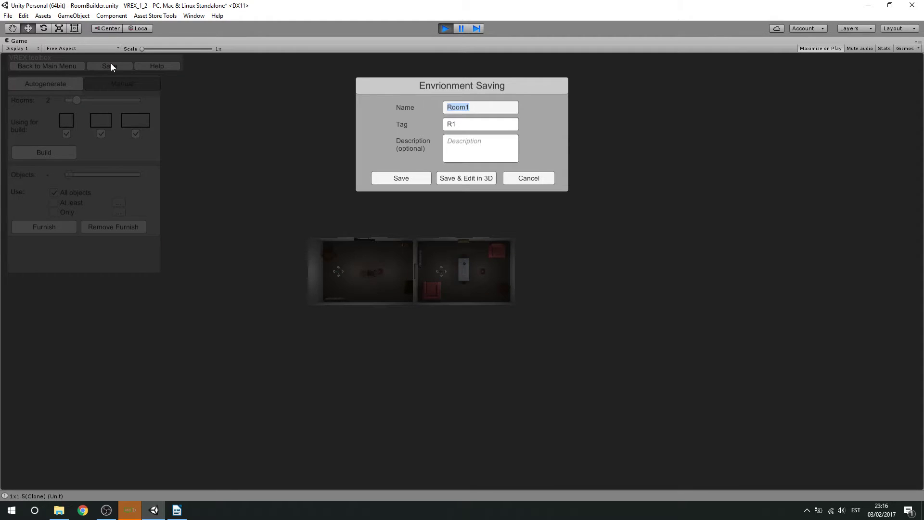
click(477, 107)
click(464, 127)
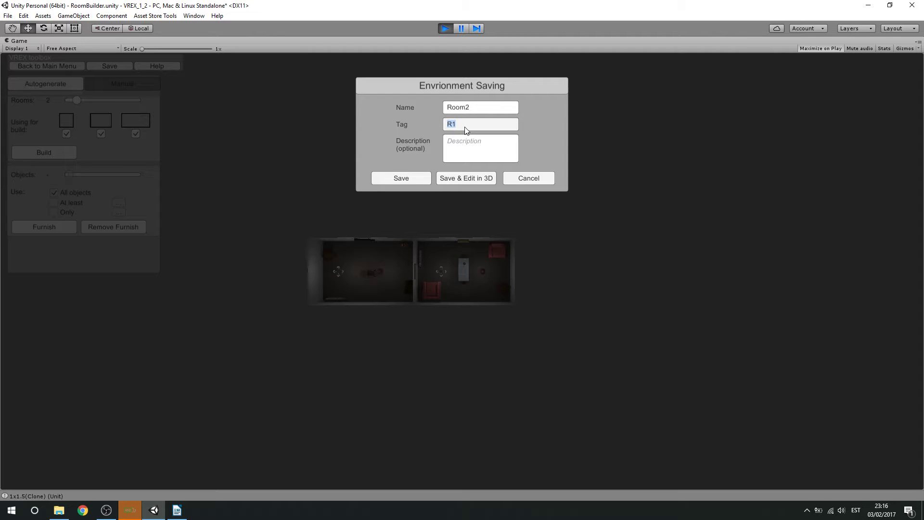
click(465, 129)
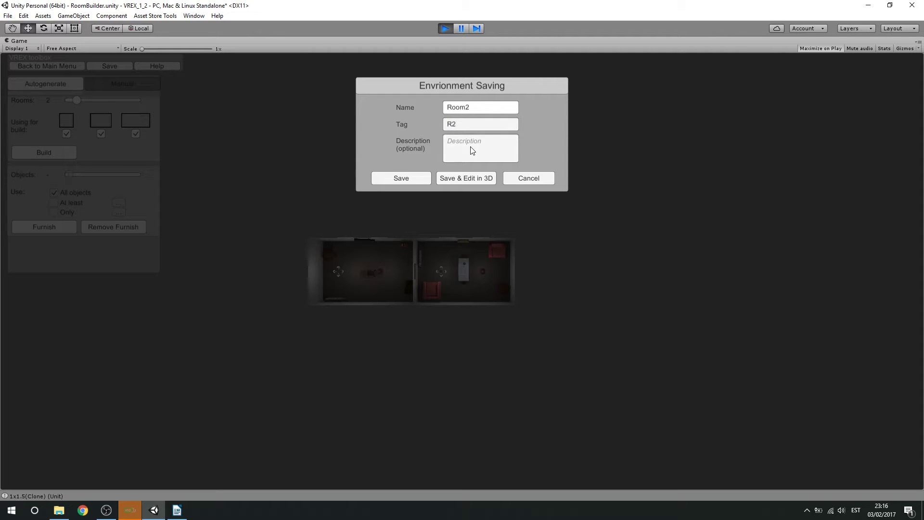
click(487, 179)
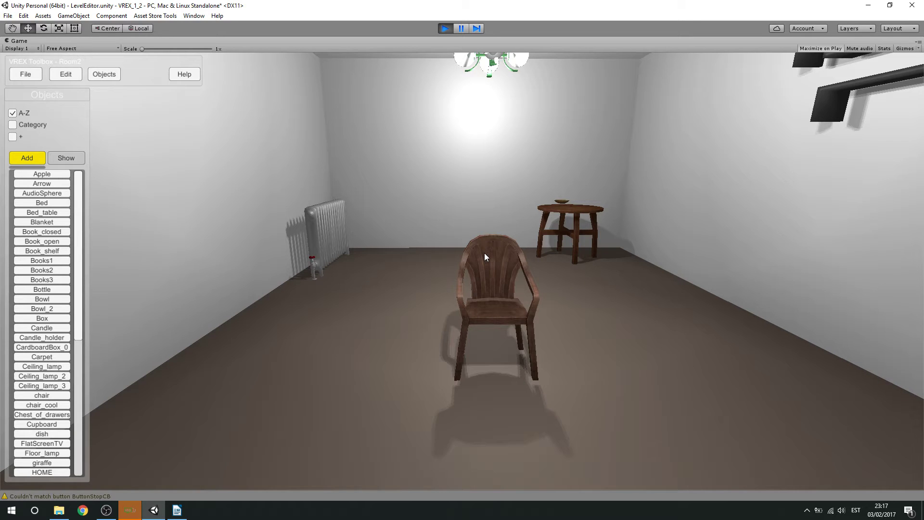
- Select the chair (chairClone92) in Room2 to bring up its Modification Panel
click(497, 261)
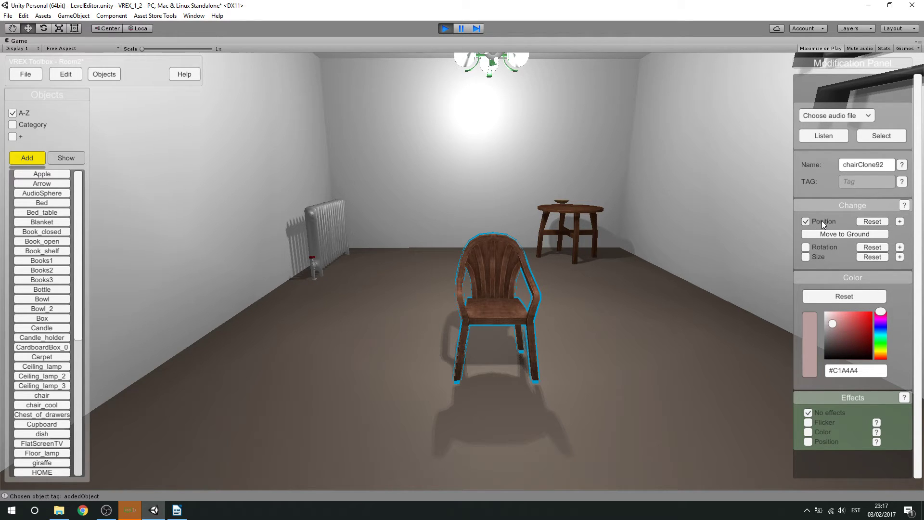
- Move the chair left toward the radiator and rotate it until it lies on its side
key(Up)
key(Left)
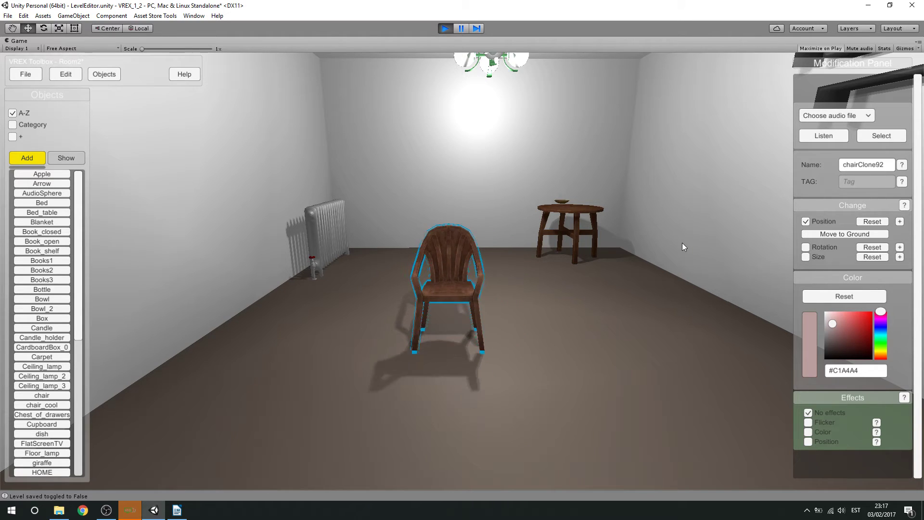
key(Left)
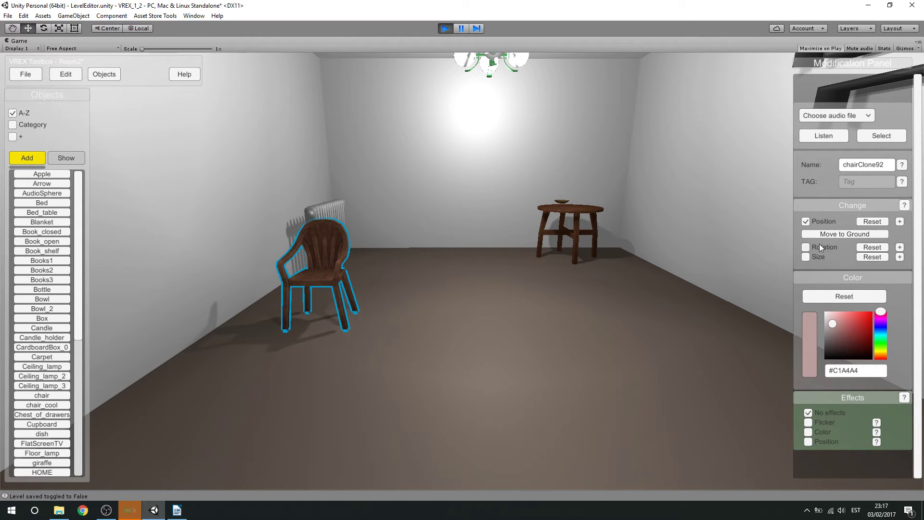
click(807, 248)
key(Left)
key(Left)
key(Left)
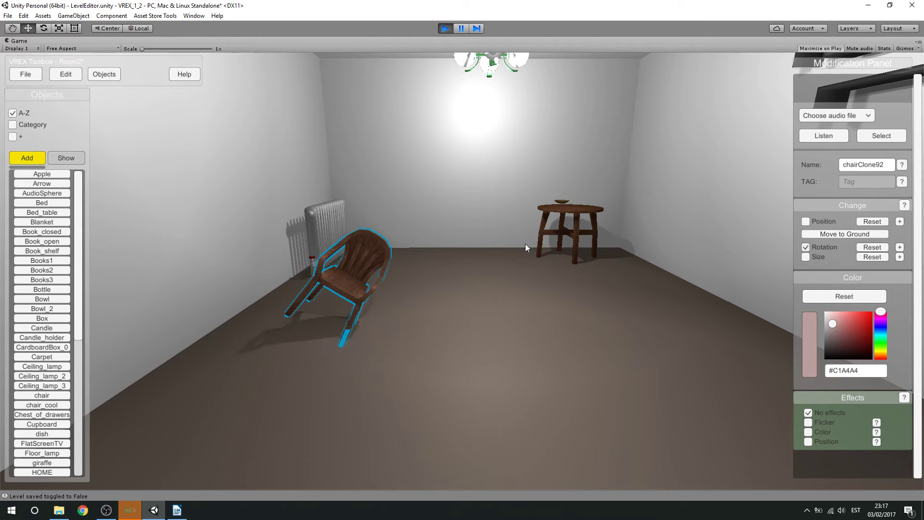
key(Left)
key(Left)
key(Left)
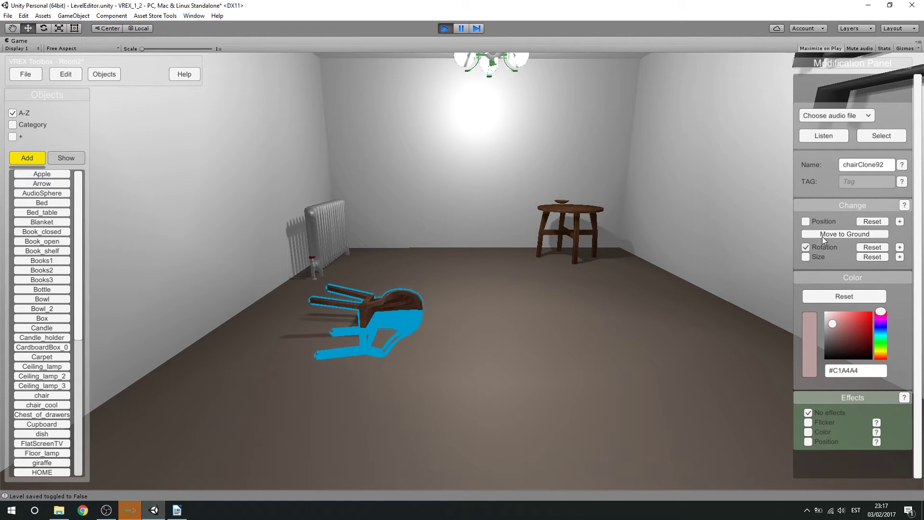
- Fine-tune the chair's floor position, enlarge it, and push it away from the viewer
key(Down)
key(Up)
key(Up)
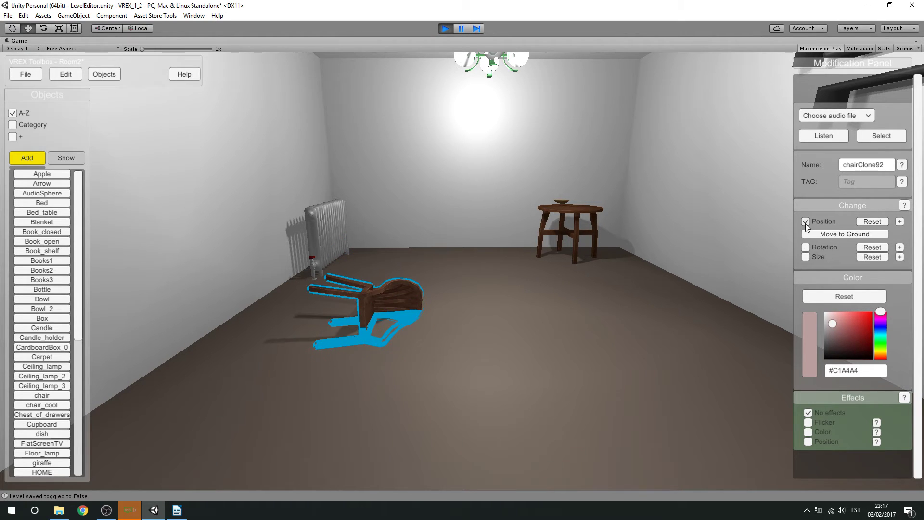
key(Down)
key(Up)
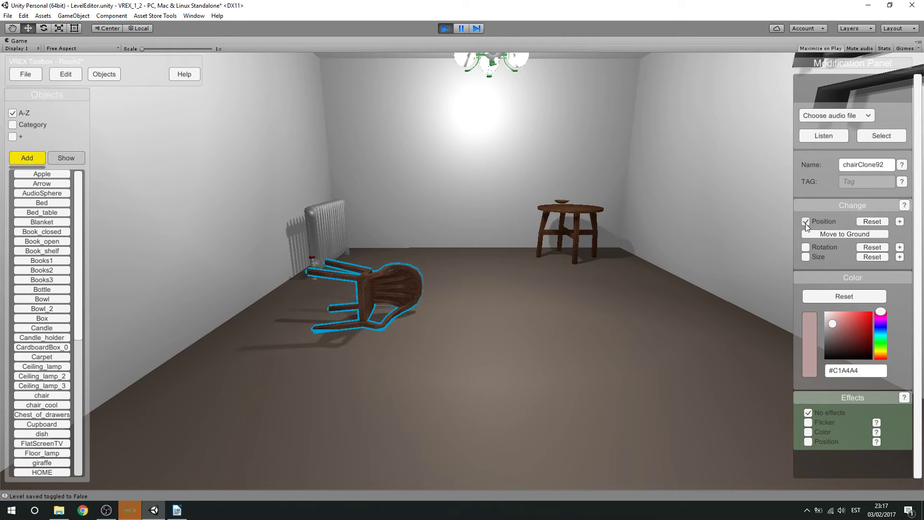
key(Up)
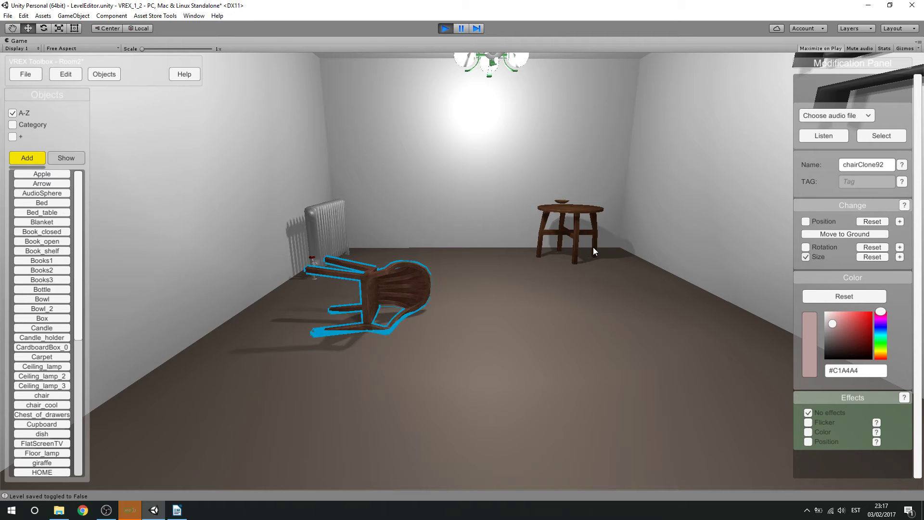
key(Up)
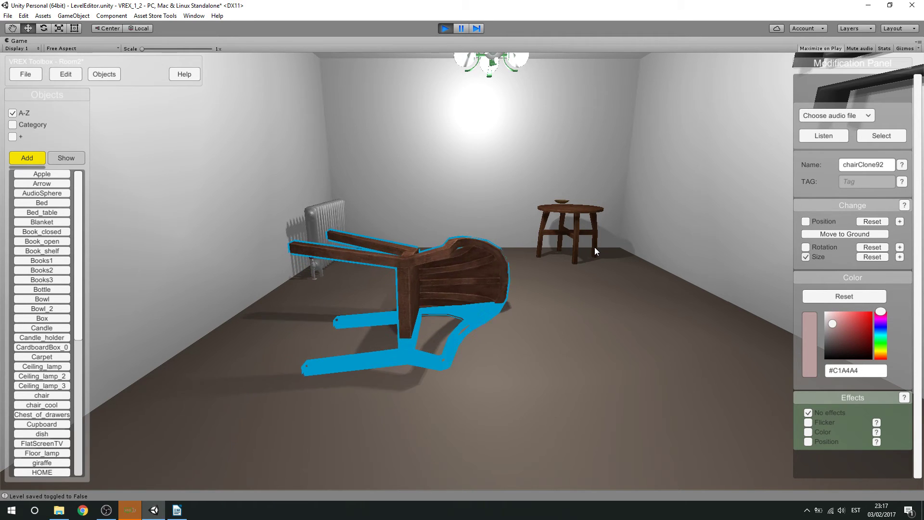
click(805, 222)
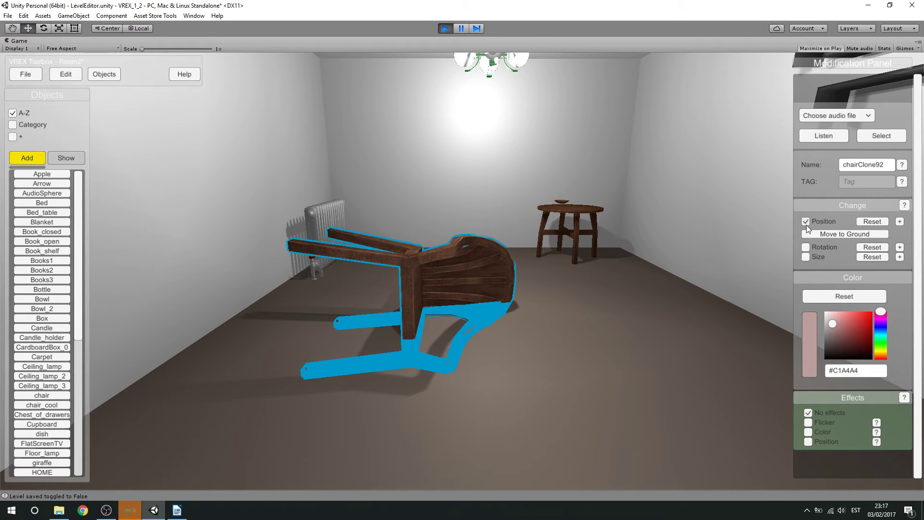
key(Up)
key(Up)
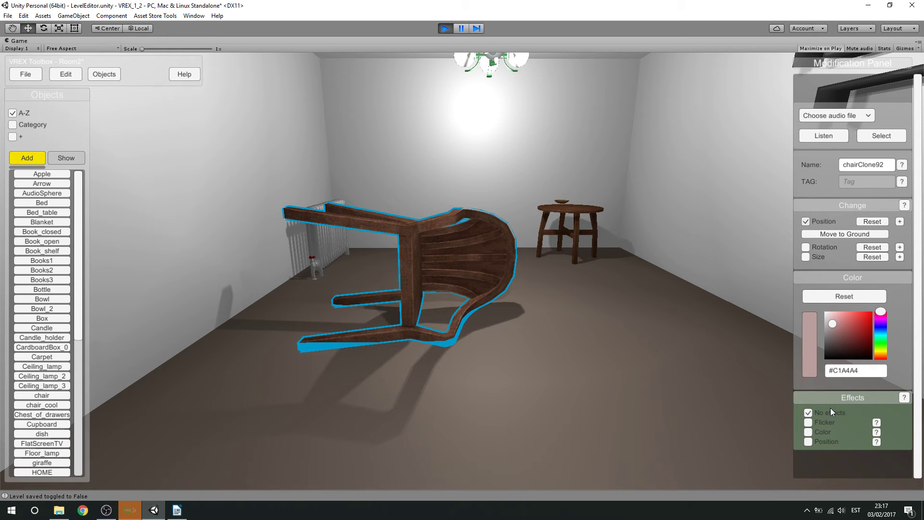
right_drag(566, 314, 495, 305)
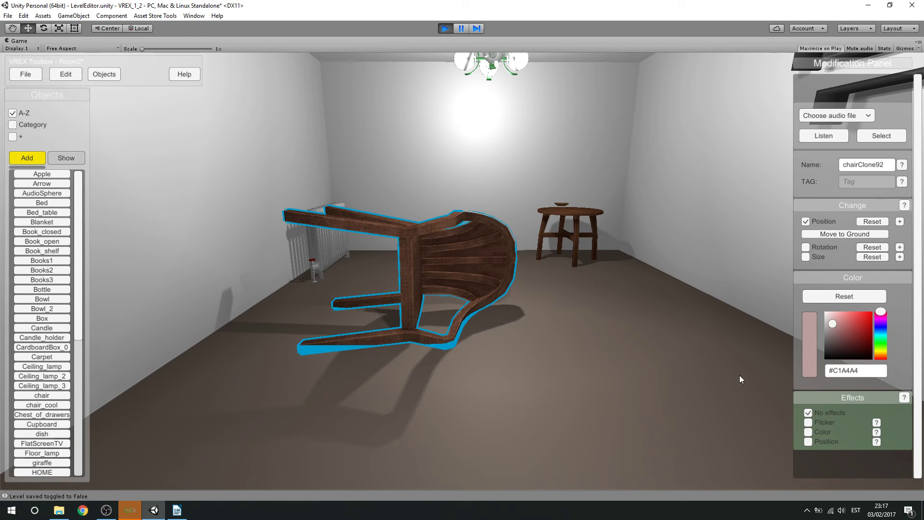
right_drag(740, 374, 597, 332)
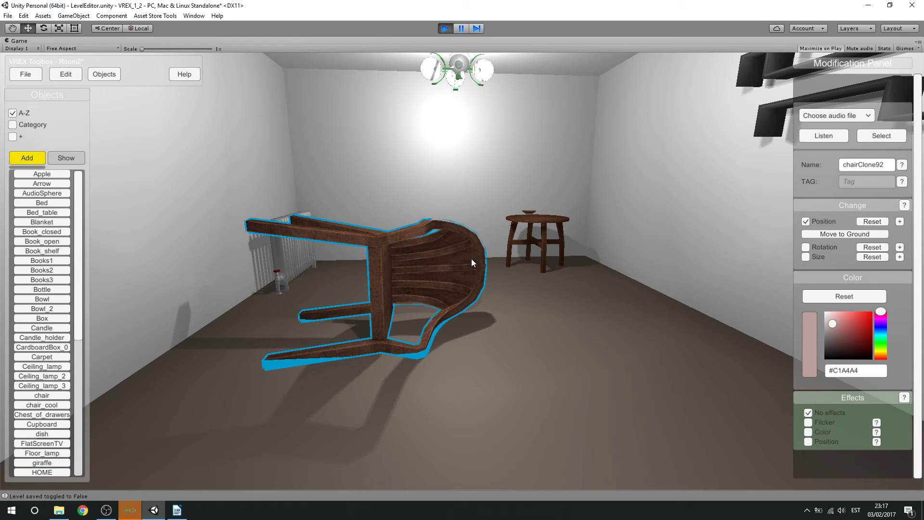
- Give chairClone92 the Flicker effect, then run a Test CB preview and stop it
click(809, 422)
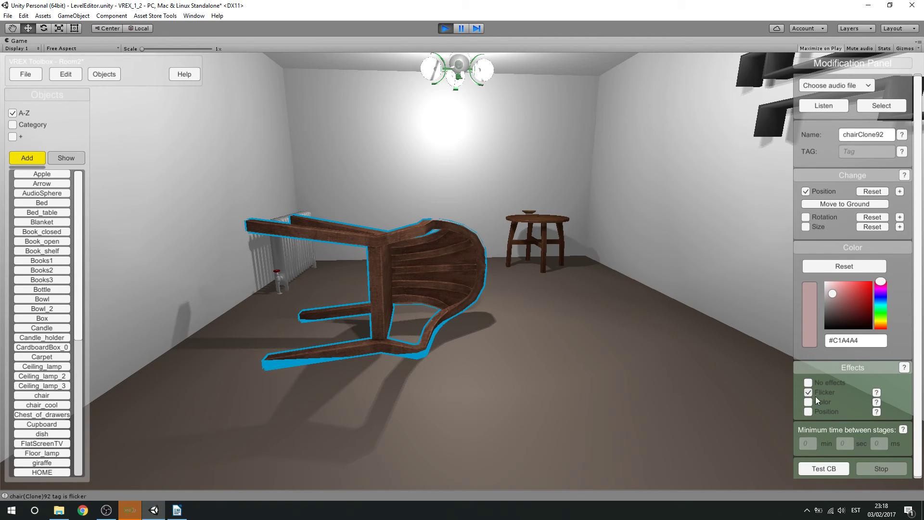
key(Left)
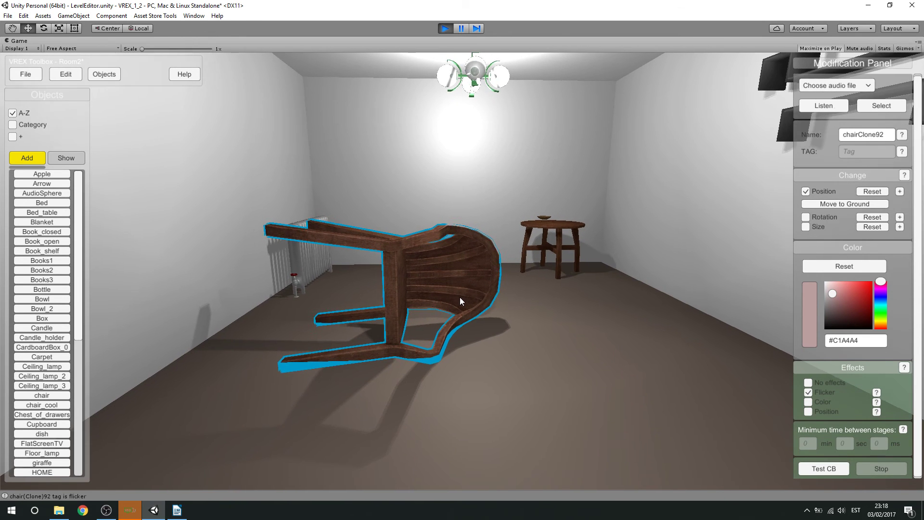
right_drag(488, 325, 567, 322)
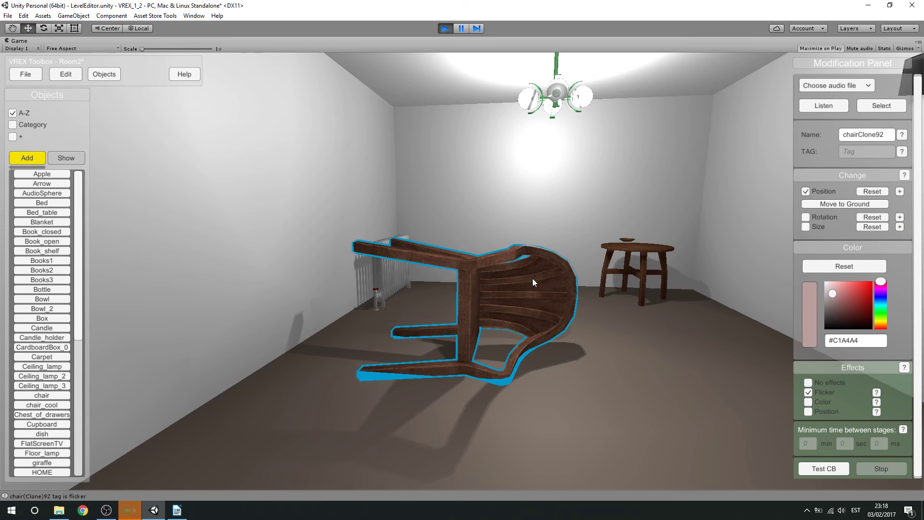
click(833, 469)
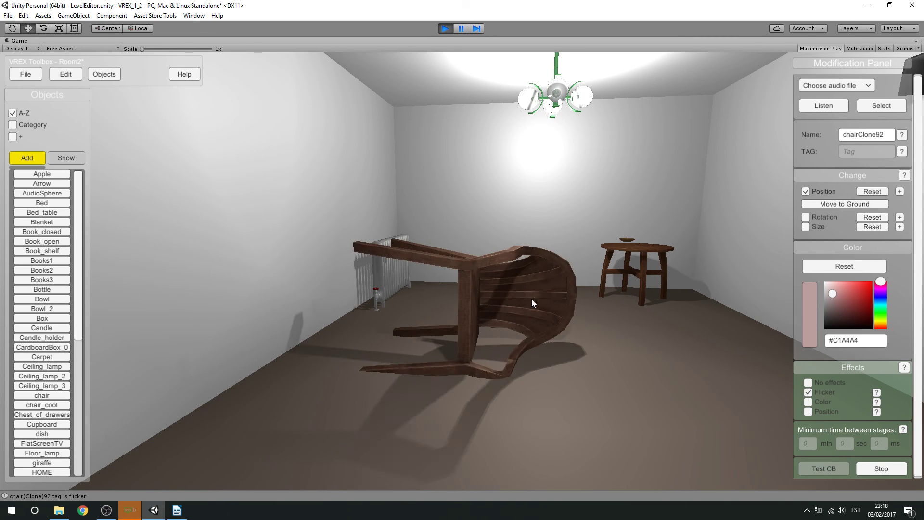
click(876, 468)
right_drag(568, 337, 602, 345)
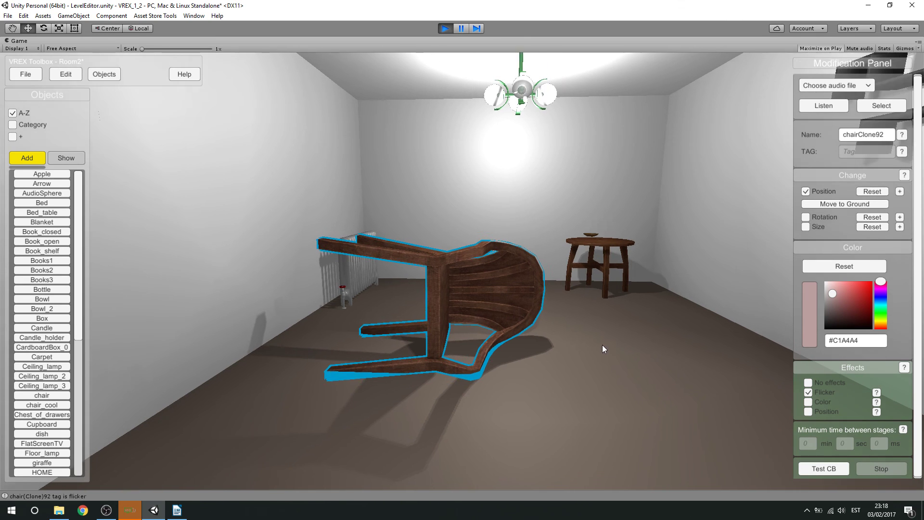
- Save Room2 from the File menu and exit the editor to the main menu
click(38, 76)
click(32, 103)
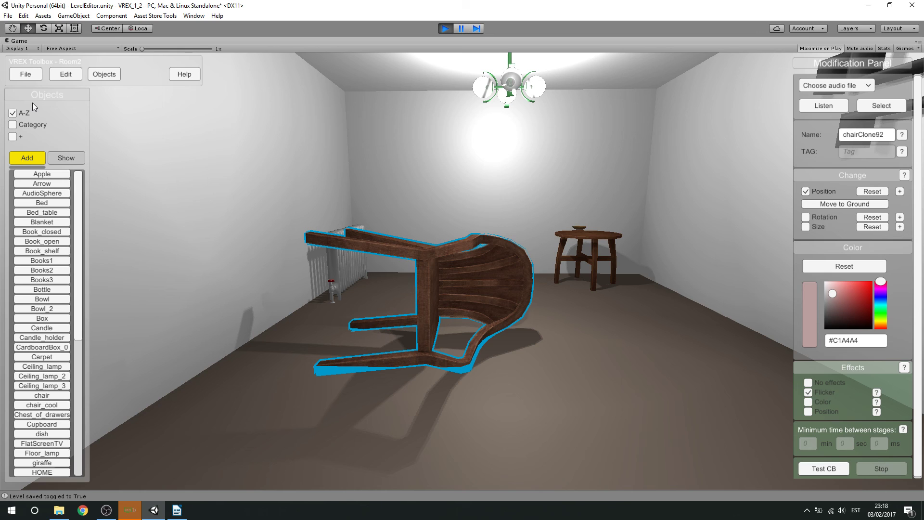
click(36, 76)
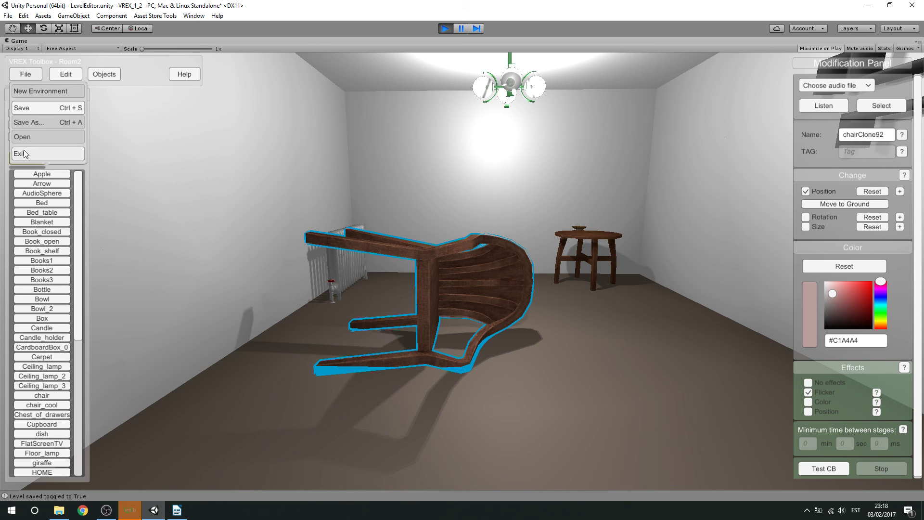
click(71, 162)
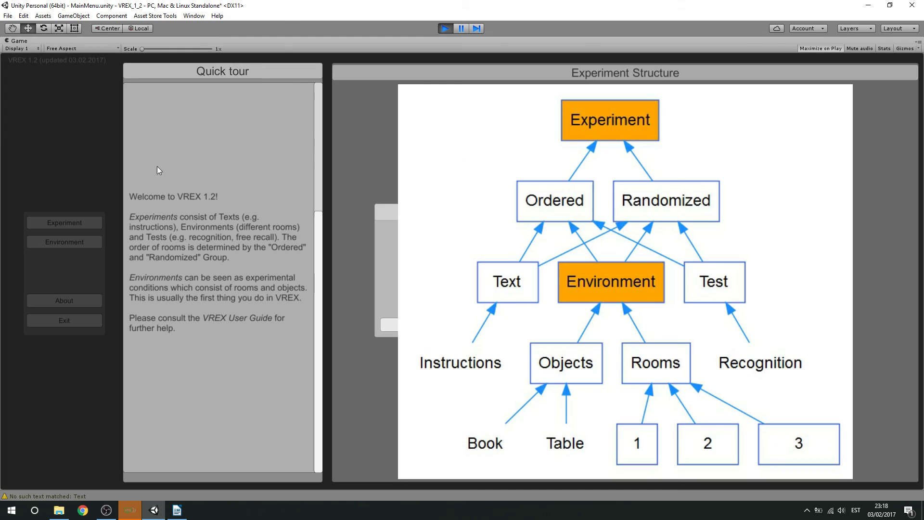